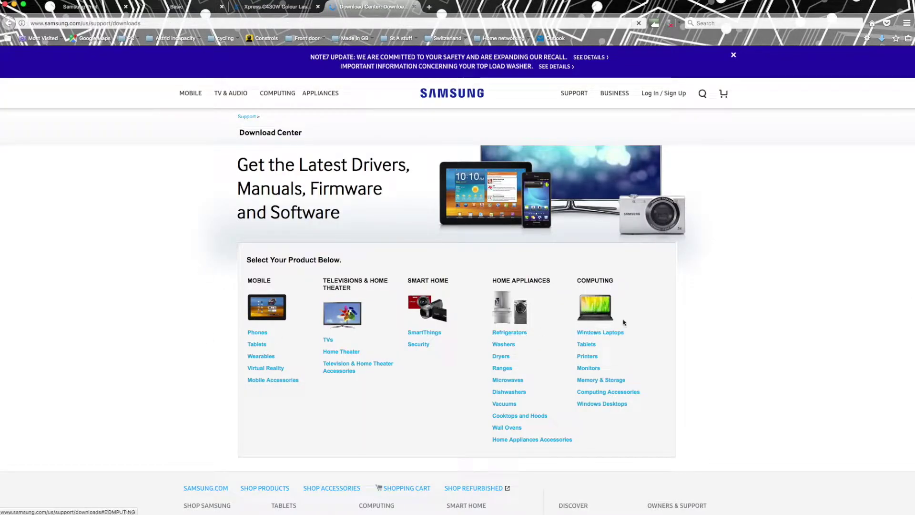
Step: Find the Samsung SL-C430W colour printer in the Download Center product finder
left_click(587, 356)
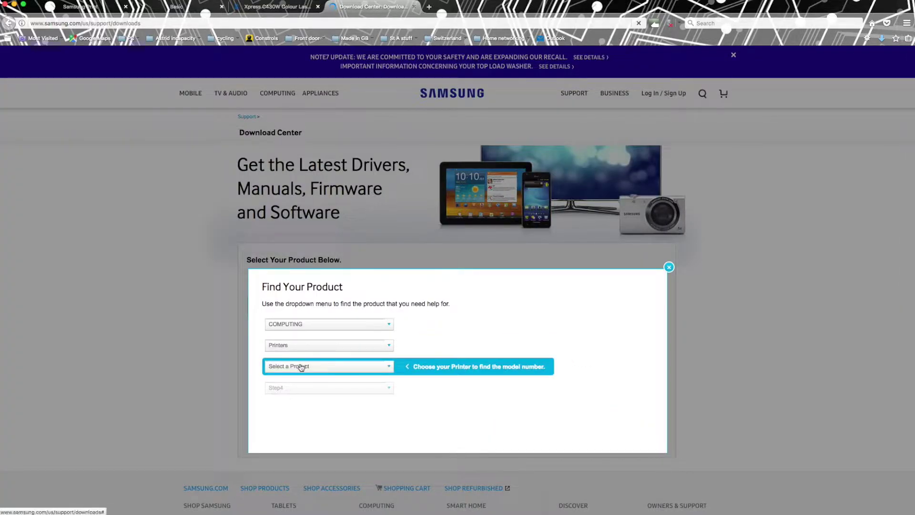
left_click(293, 392)
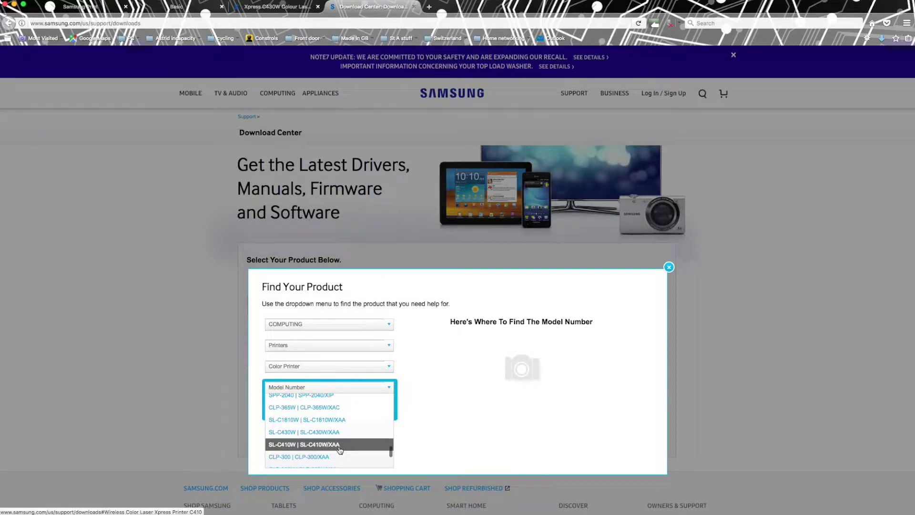
left_click(340, 432)
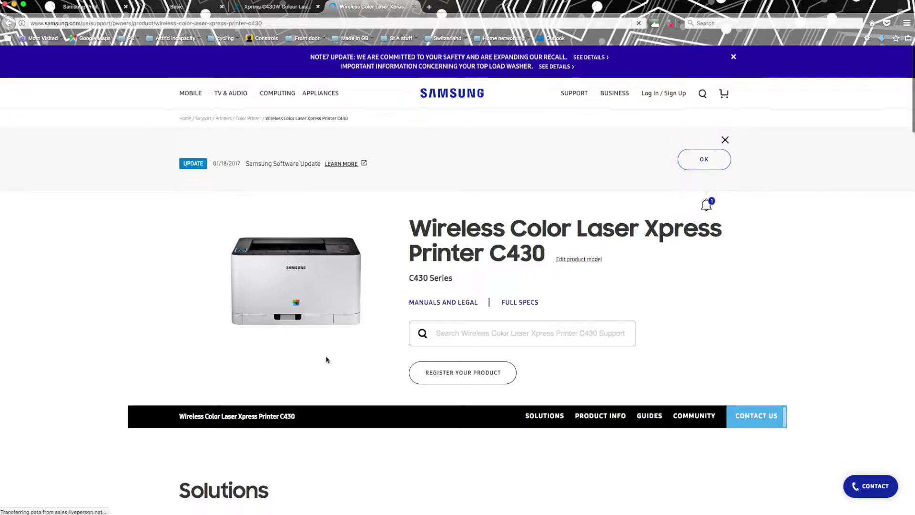
scroll(367, 445, "down", 10)
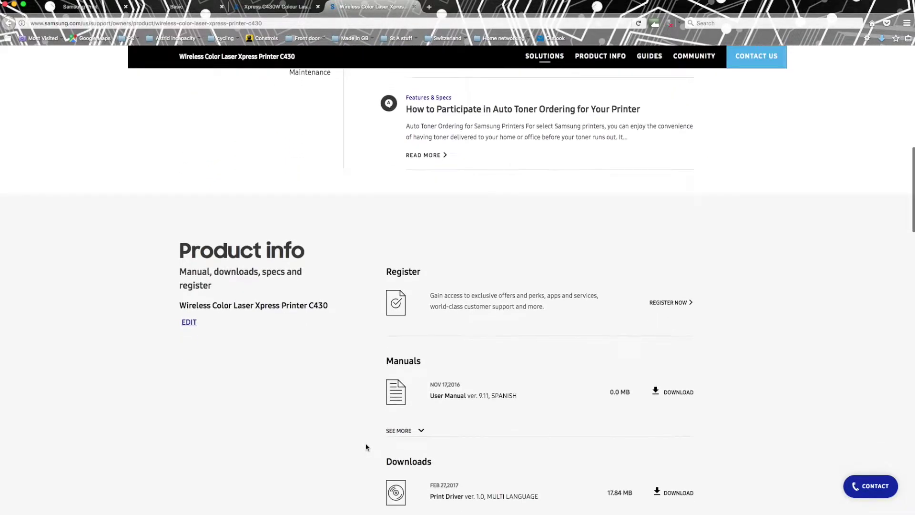
scroll(366, 447, "down", 3)
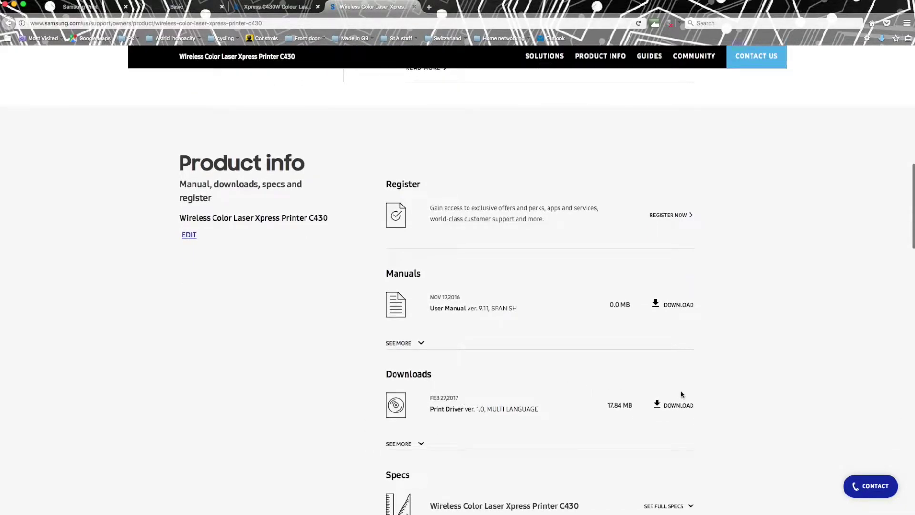
Step: Download the C43x_Series_Mac_PrinterDriver_V3.33.00.zip print driver after accepting the licence agreement
left_click(673, 406)
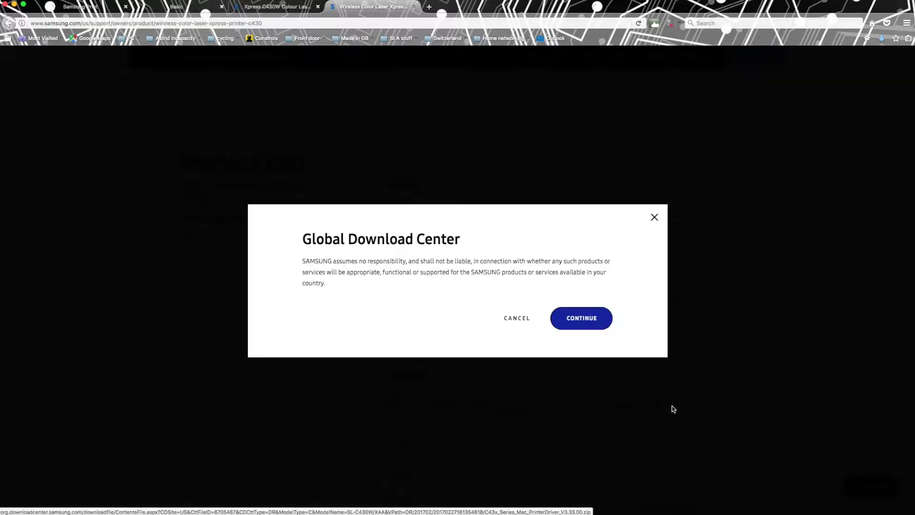
left_click(579, 324)
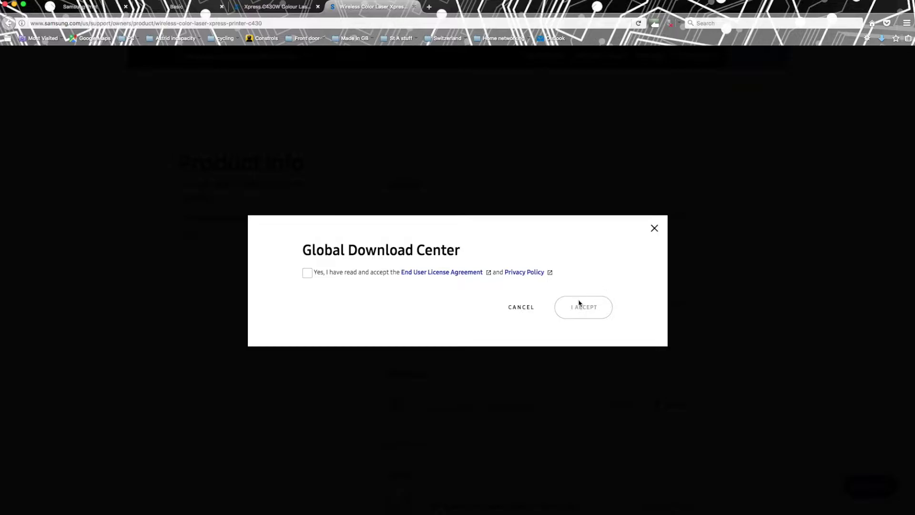
left_click(308, 273)
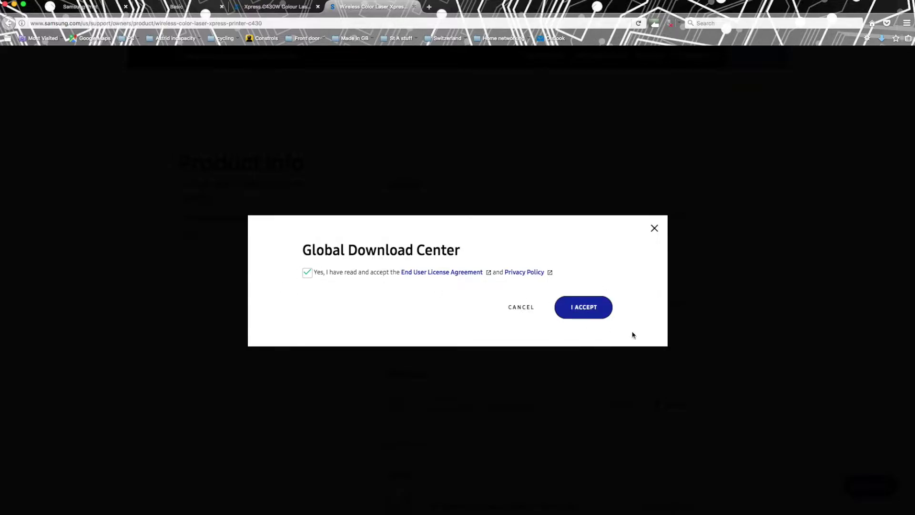
left_click(588, 314)
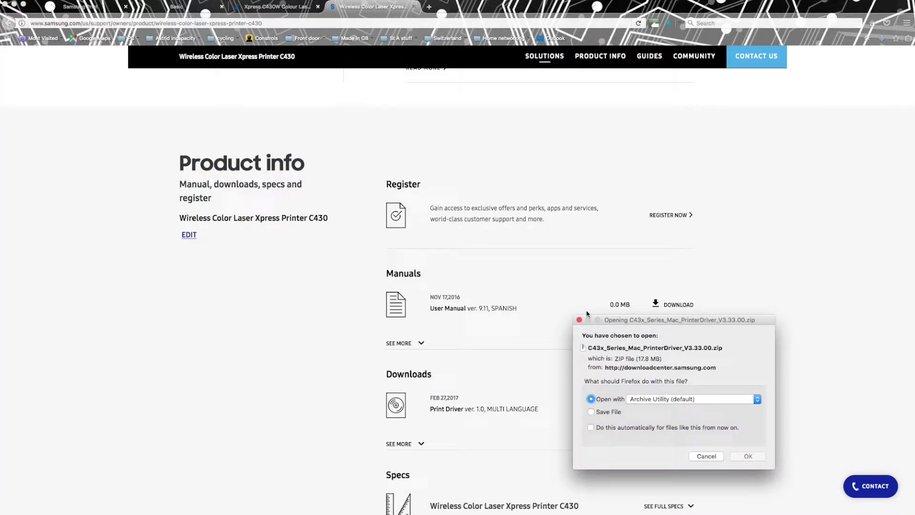
left_click(749, 456)
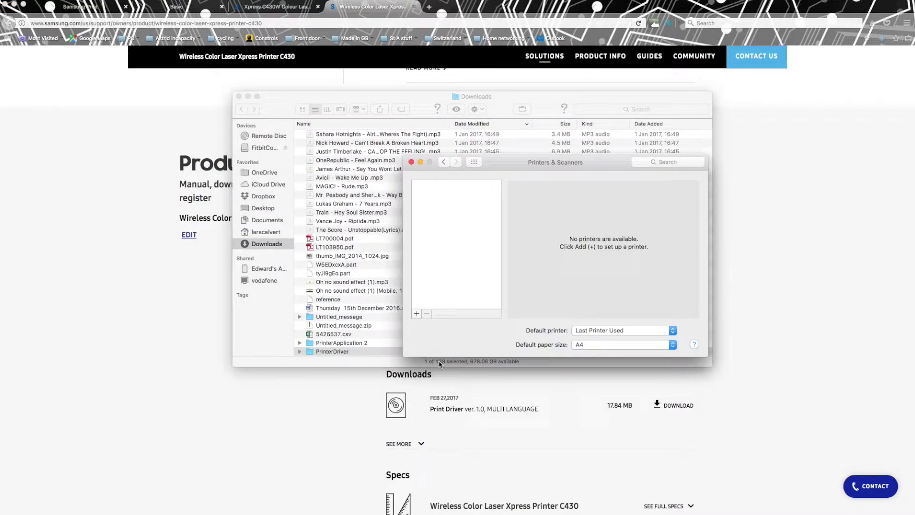
Step: Add the Samsung C43x Series printer, naming it Samsung C430x Series, with Use set to Other
left_click(416, 314)
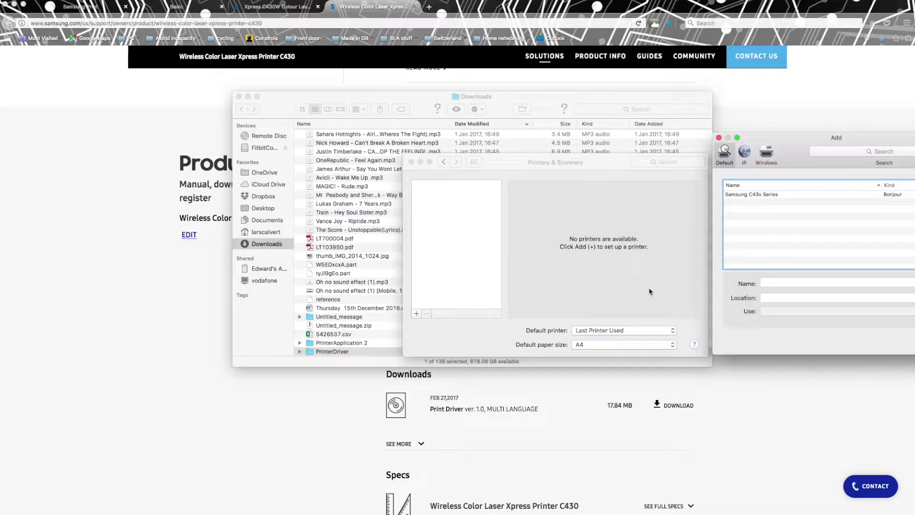
left_click_drag(804, 152, 598, 148)
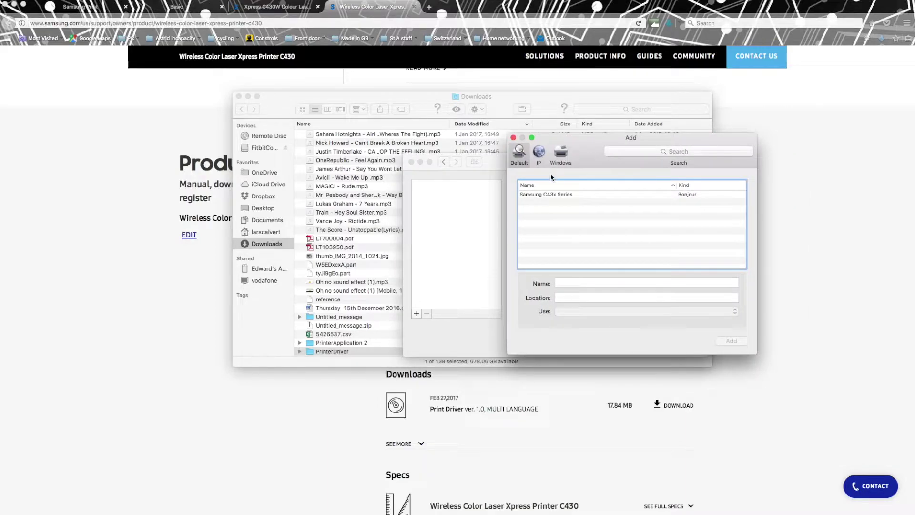
left_click(548, 194)
left_click(595, 283)
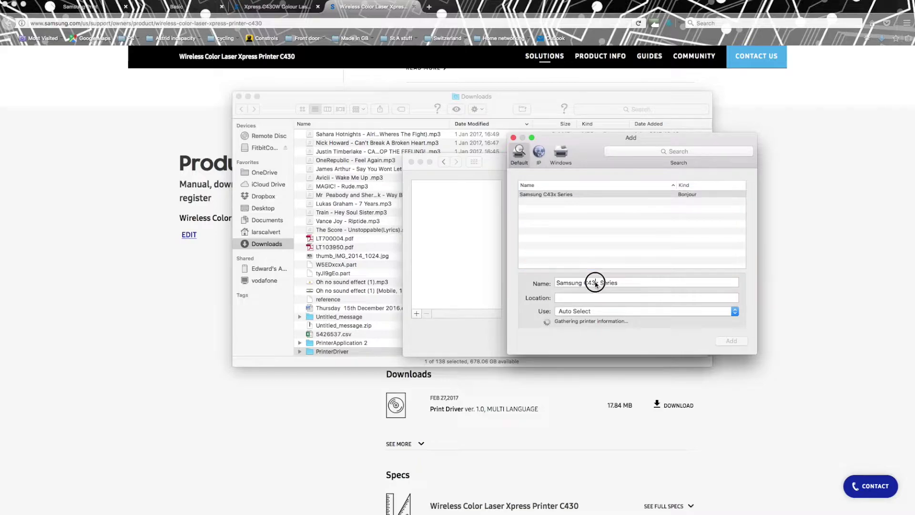
type("0")
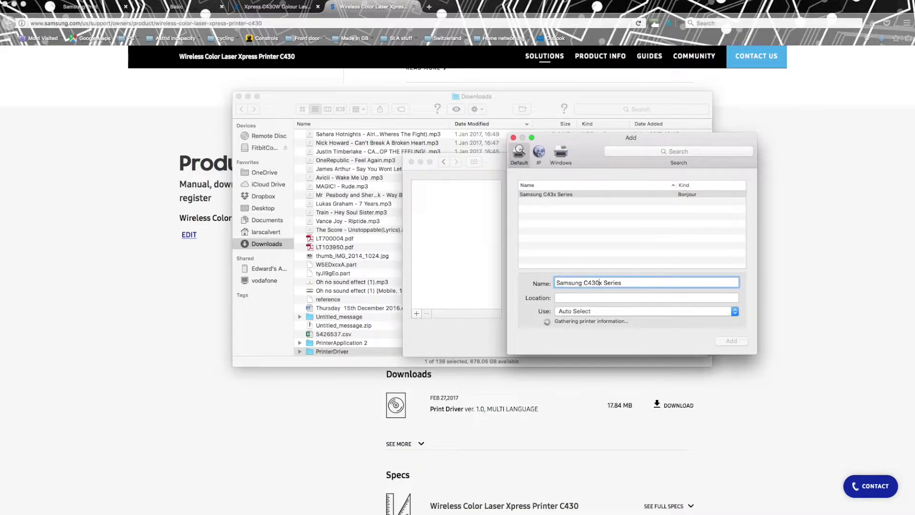
left_click(586, 305)
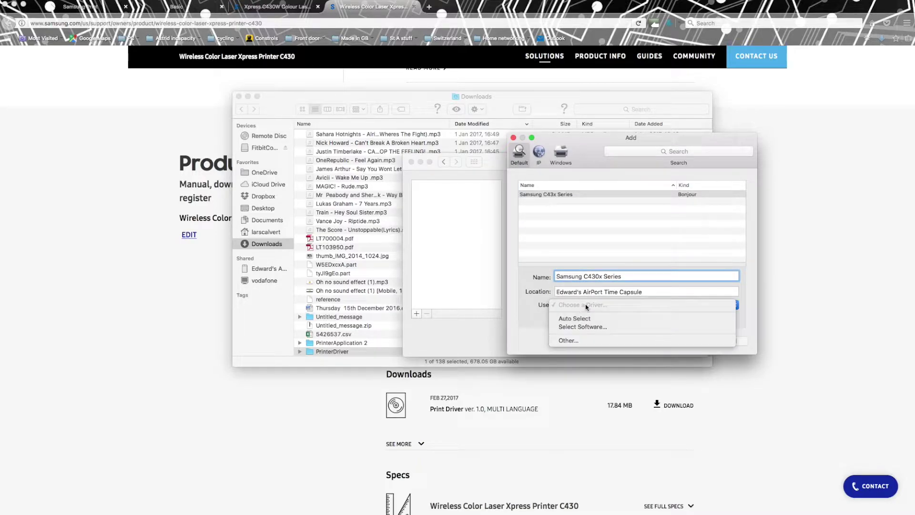
left_click(582, 339)
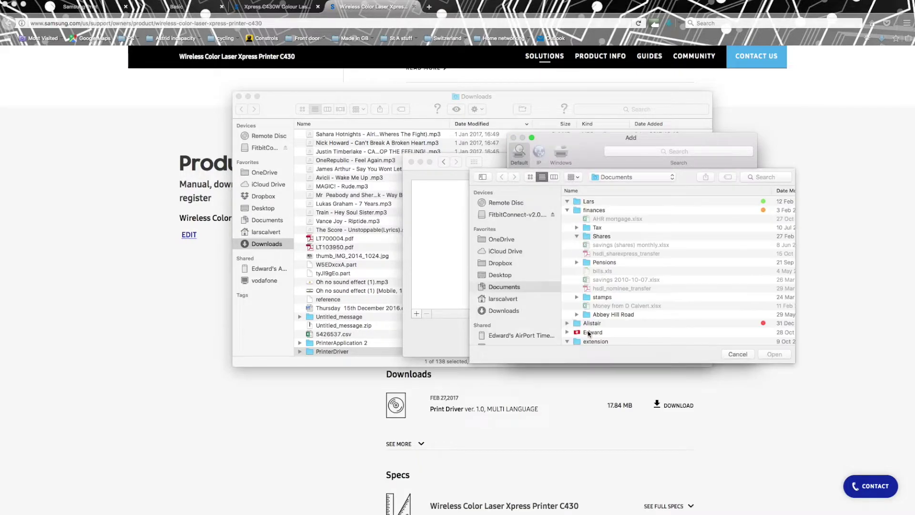
Step: Browse Downloads > PrinterDriver > MAC_Installer > MAC_Printer for a driver file, then cancel
left_click(508, 310)
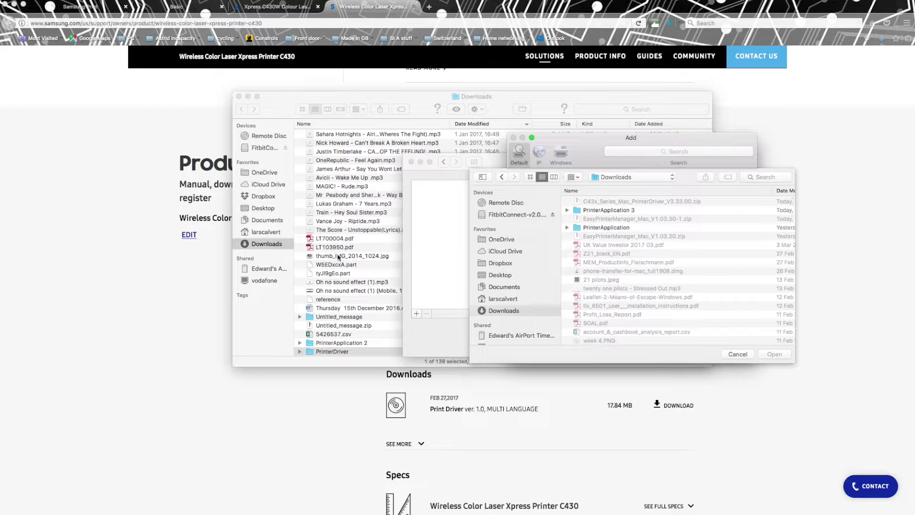
scroll(601, 266, "down", 15)
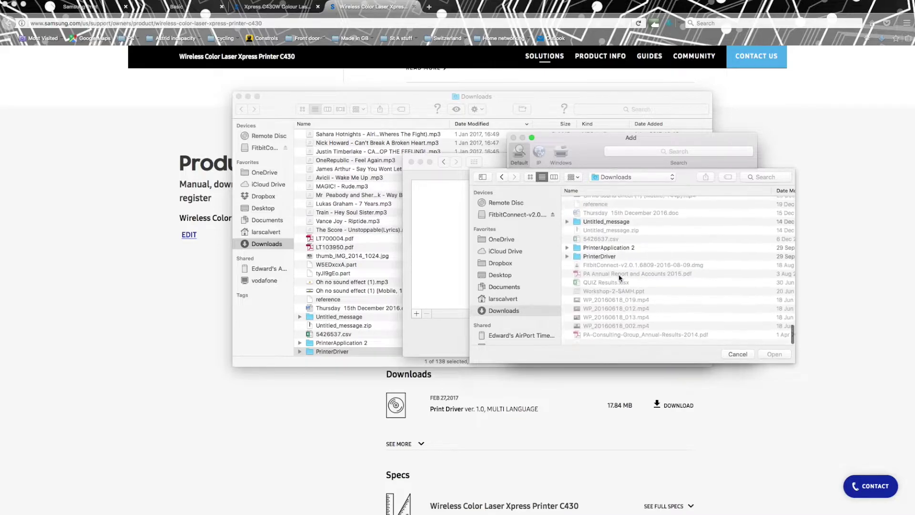
double_click(615, 262)
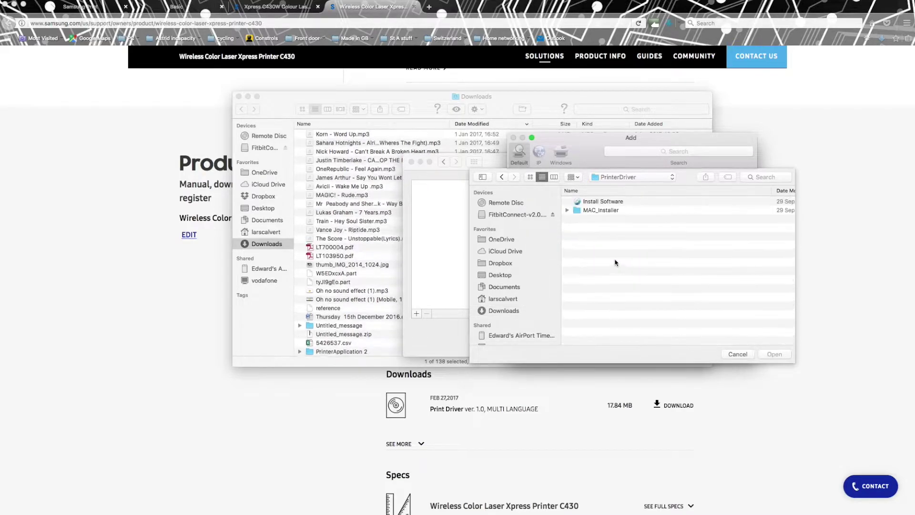
left_click(610, 204)
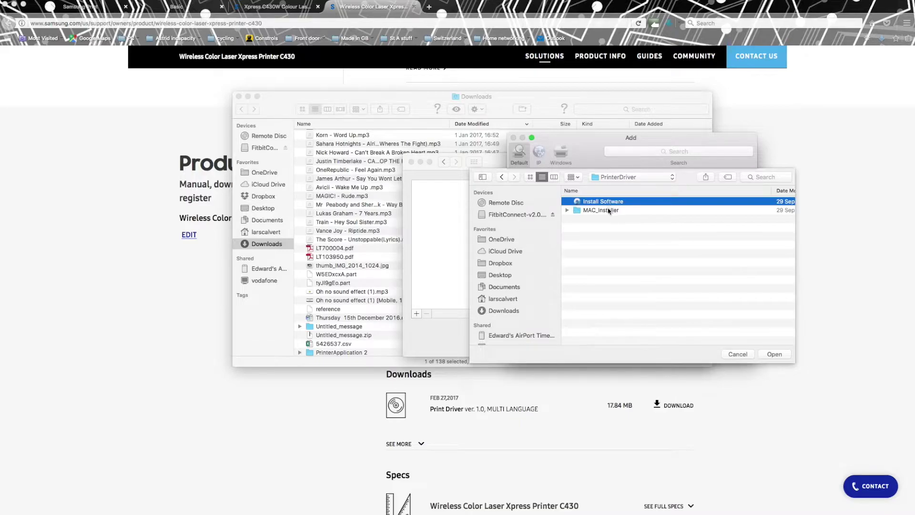
double_click(609, 212)
double_click(599, 210)
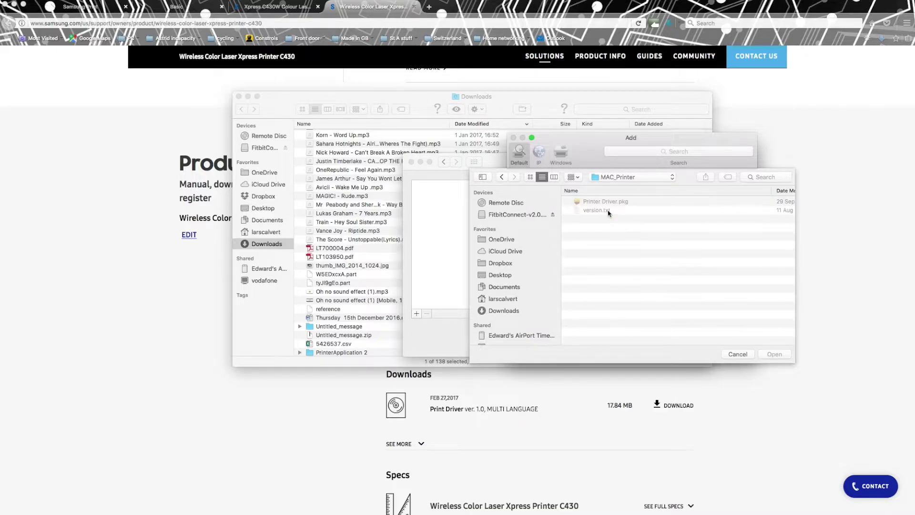
left_click(738, 354)
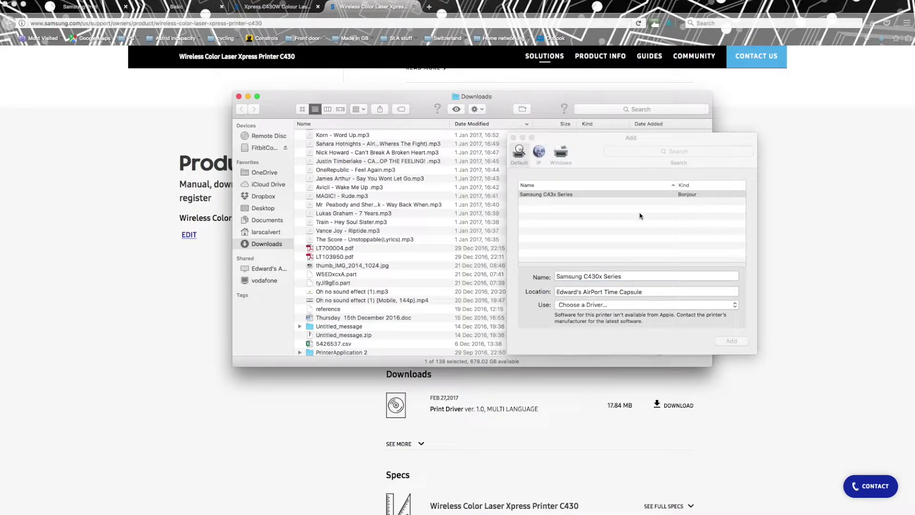
Step: In the Downloads Finder window, open PrinterDriver and MAC_Installer, then return to PrinterDriver
left_click_drag(592, 147, 911, 145)
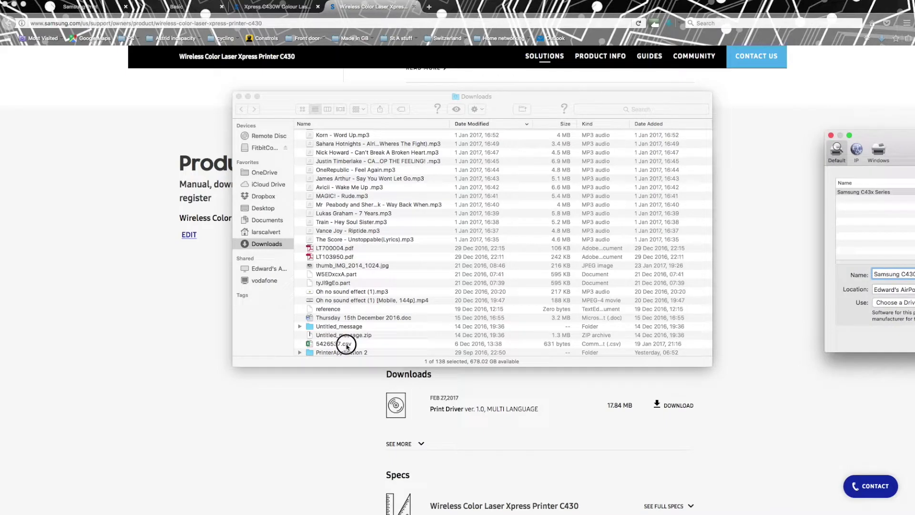
left_click(346, 344)
scroll(350, 309, "down", 5)
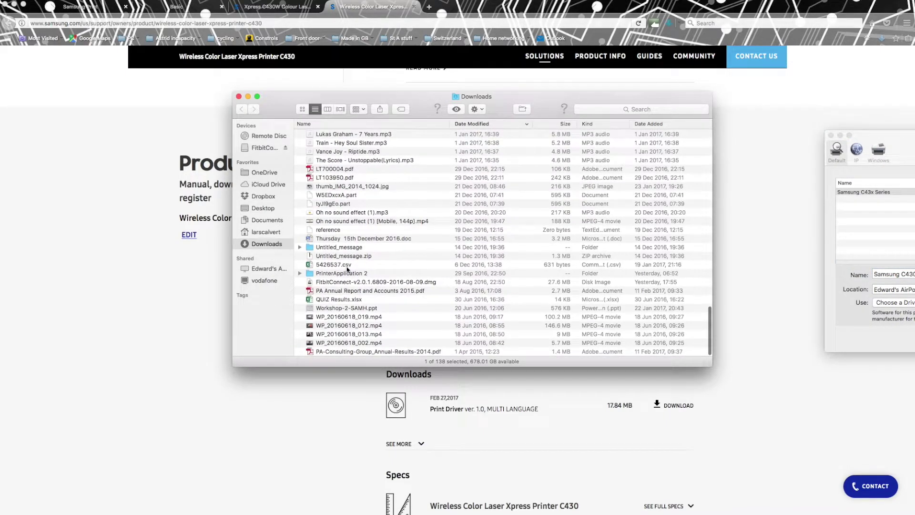
scroll(347, 270, "up", 15)
left_click(352, 135)
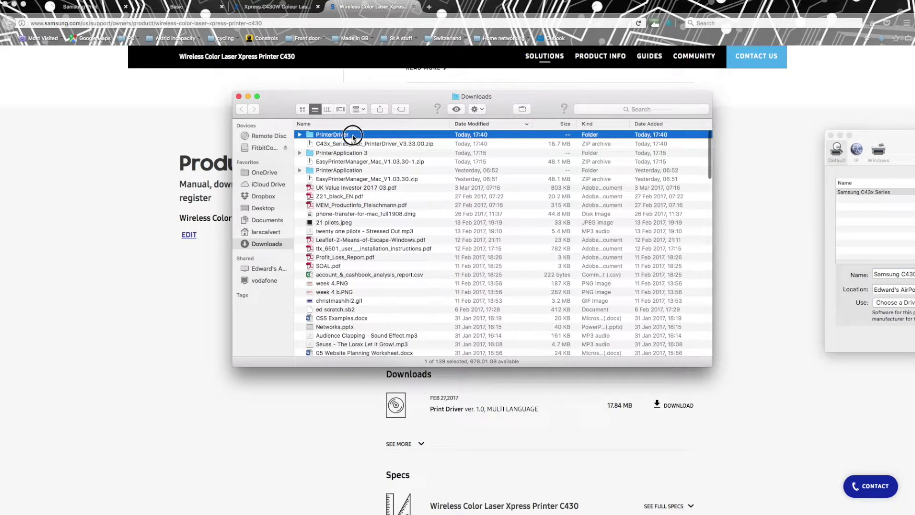
double_click(353, 135)
double_click(351, 143)
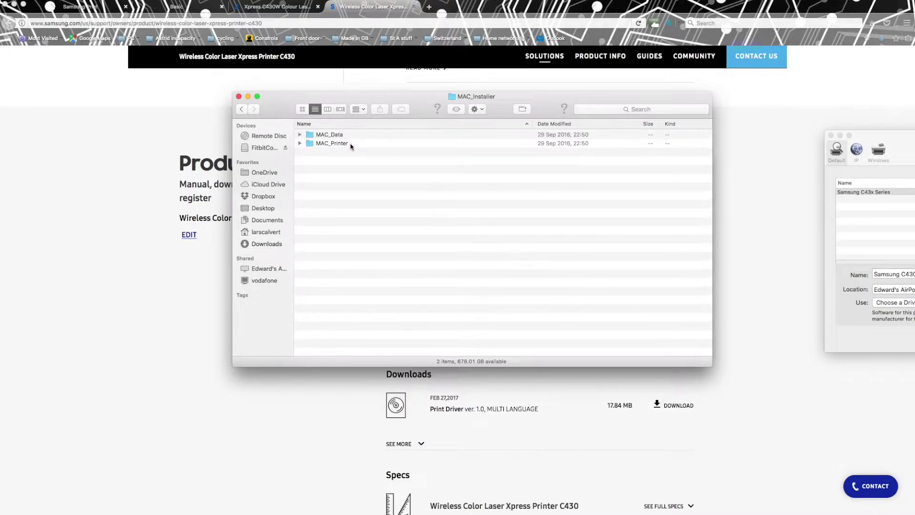
left_click(241, 109)
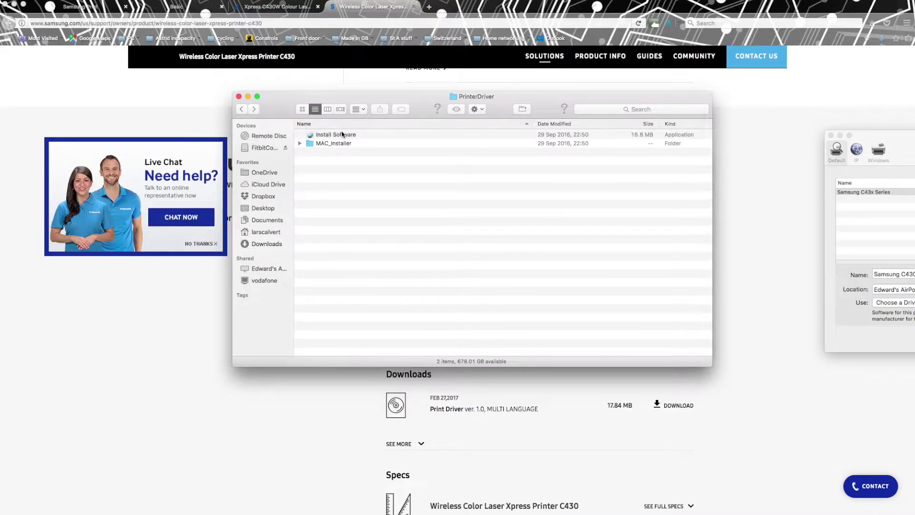
Step: Try launching Install Software, dismiss the unidentified-developer warning, and select MAC_Installer
left_click(341, 135)
double_click(342, 135)
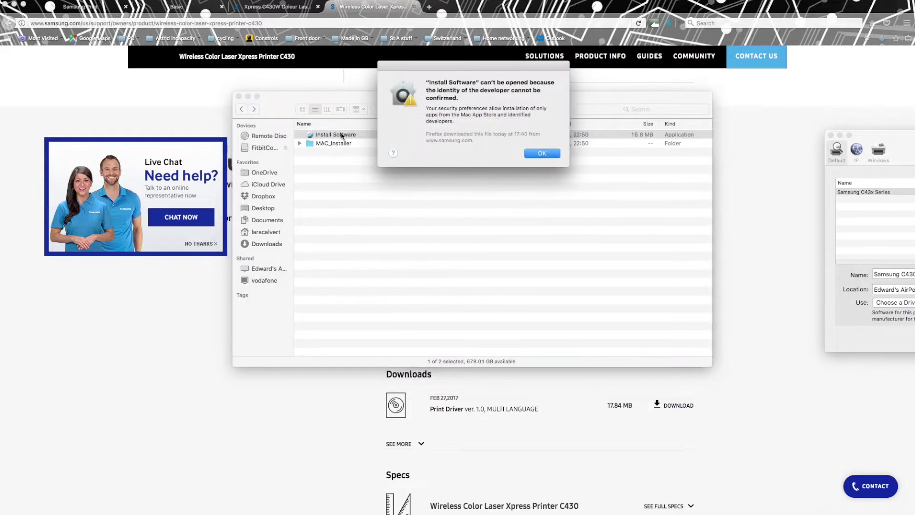
left_click(538, 153)
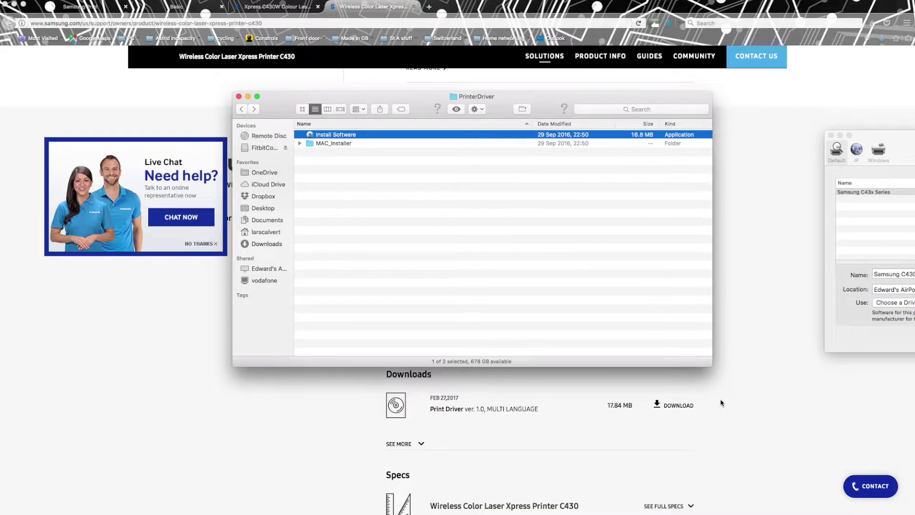
left_click(332, 145)
Step: Run Printer Driver.pkg from MAC_Printer as a standard install on Macintosh HD, authorising with the admin password
double_click(332, 145)
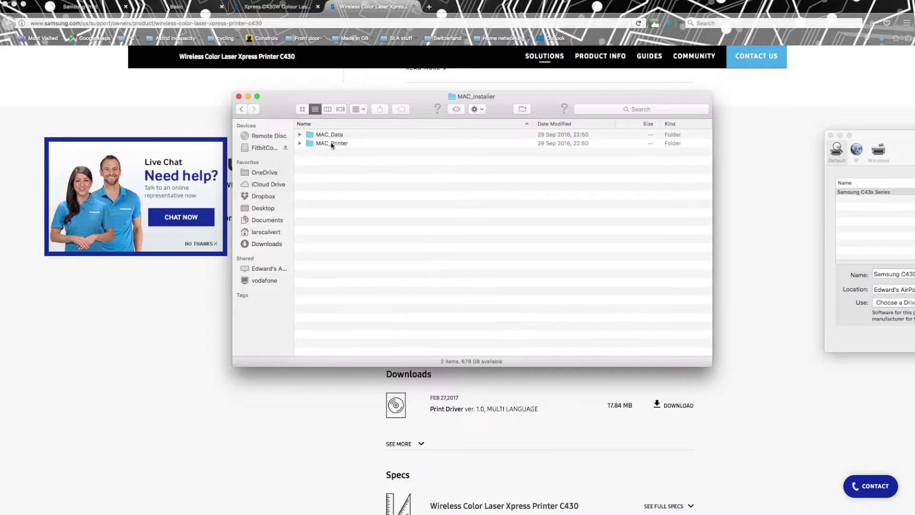
double_click(333, 145)
double_click(344, 135)
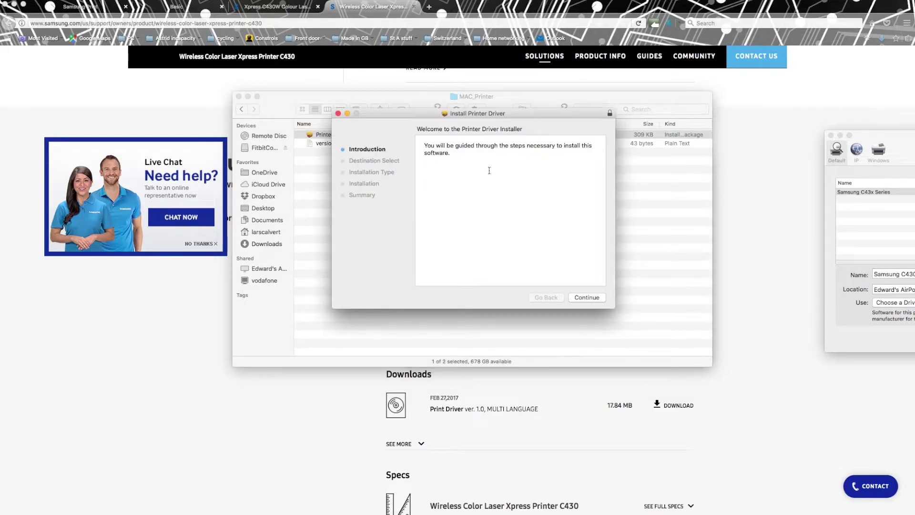
left_click(576, 297)
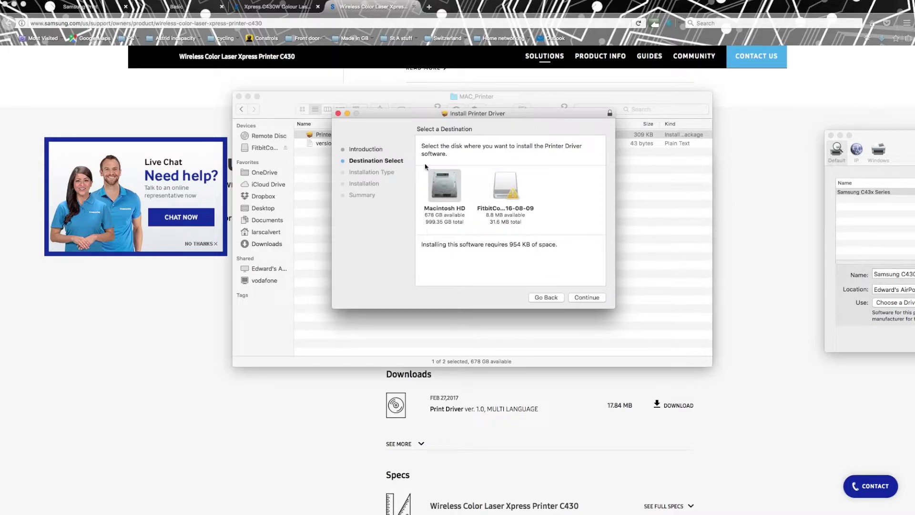
left_click(441, 186)
left_click(587, 297)
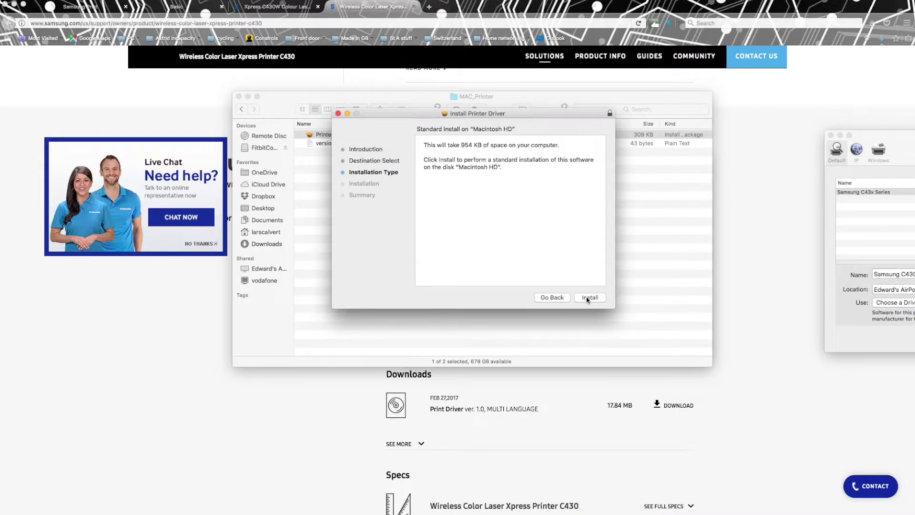
left_click(589, 298)
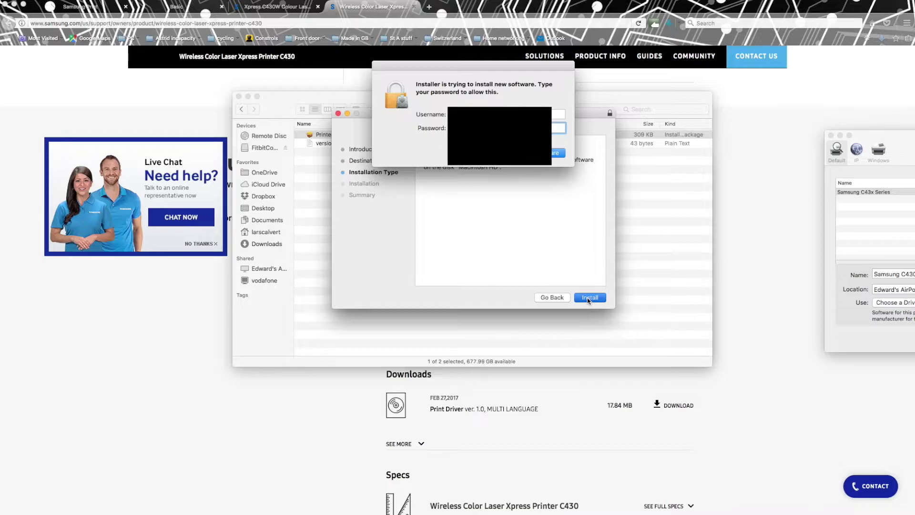
left_click(425, 173)
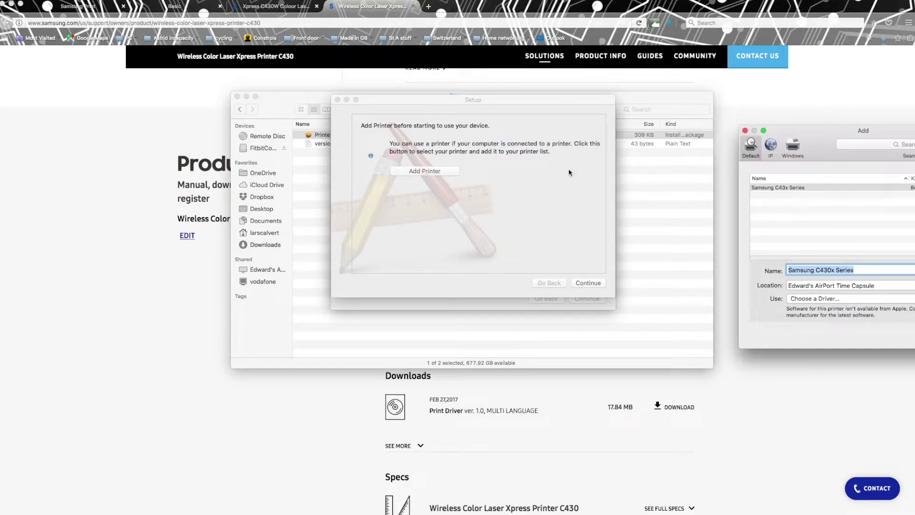
Step: Set the driver to Auto Select, add Samsung C430x Series with the C43x Series driver, and resume the installer
left_click_drag(817, 133, 487, 141)
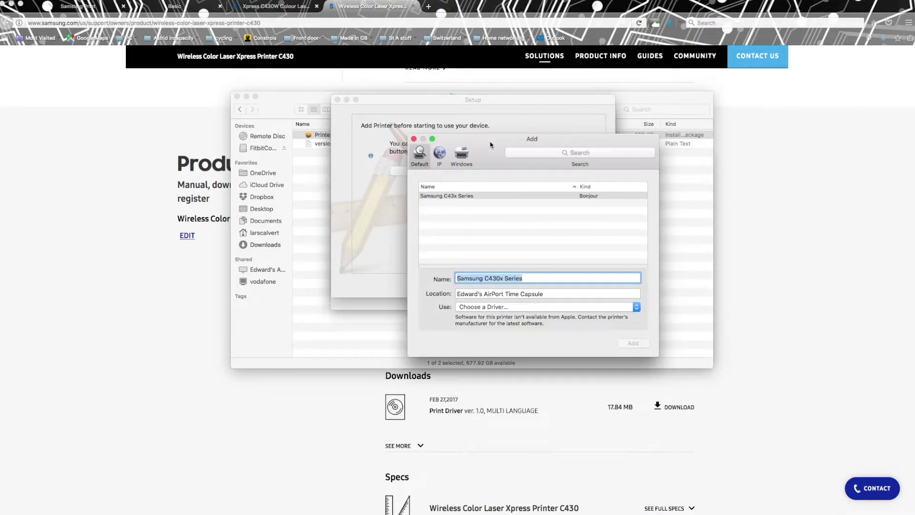
left_click(478, 308)
left_click(491, 306)
left_click(513, 309)
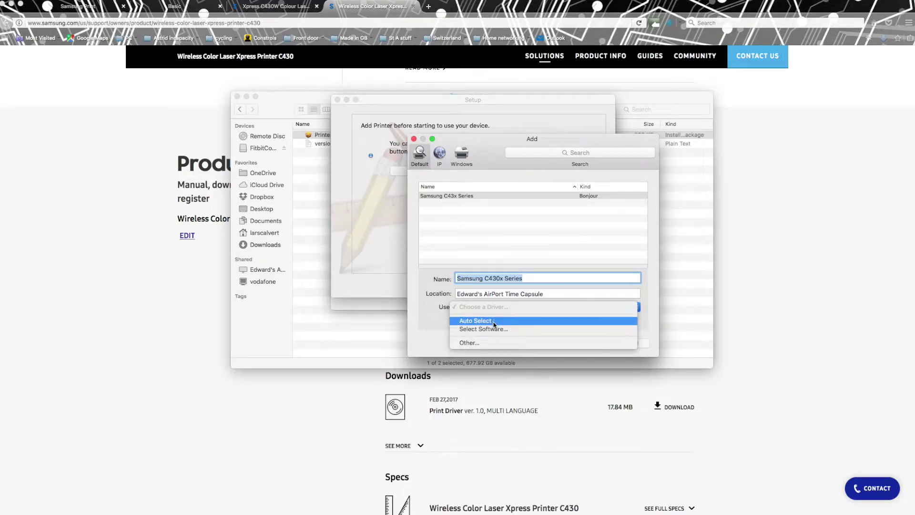
left_click(494, 324)
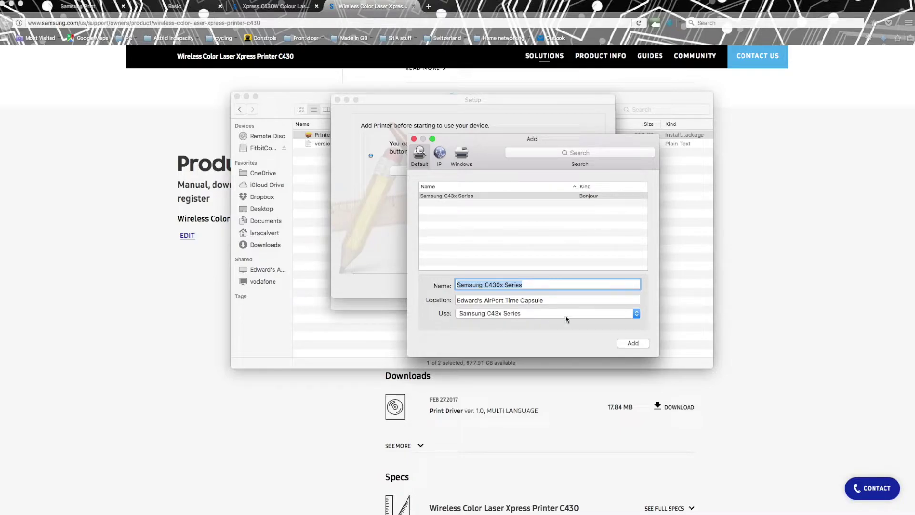
left_click(642, 347)
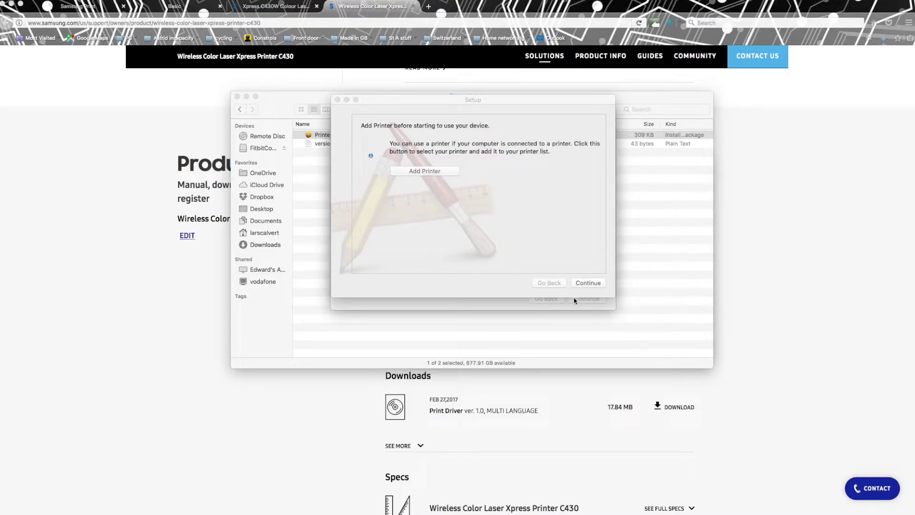
left_click(582, 288)
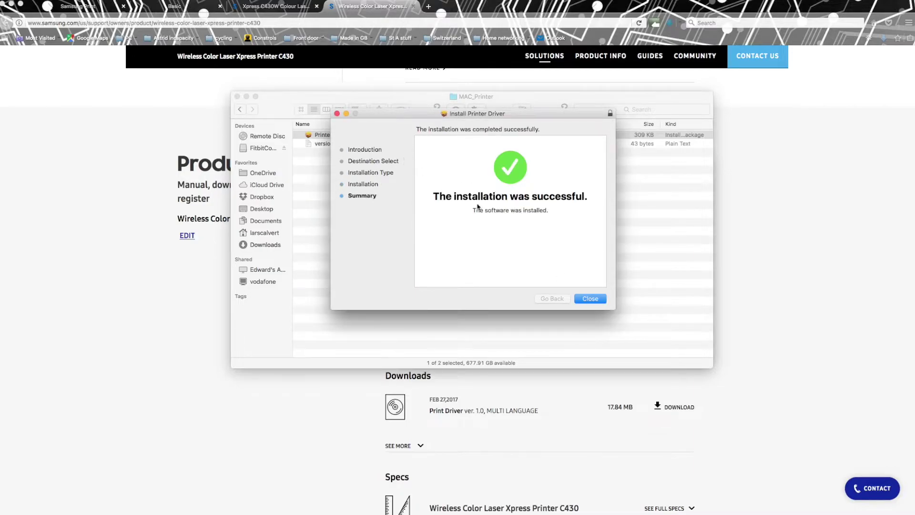
Step: Close the driver installer and MAC_Printer folder, and share Samsung C430x Series on the network
left_click(590, 298)
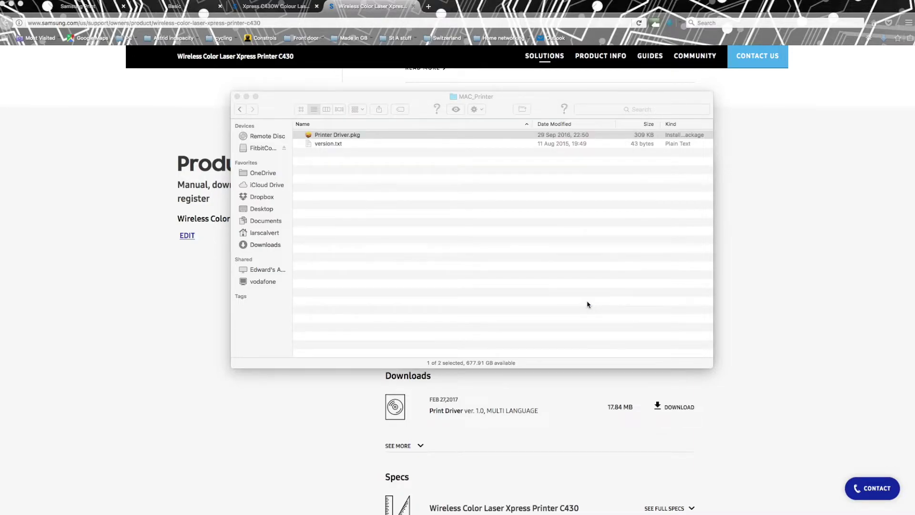
left_click(238, 97)
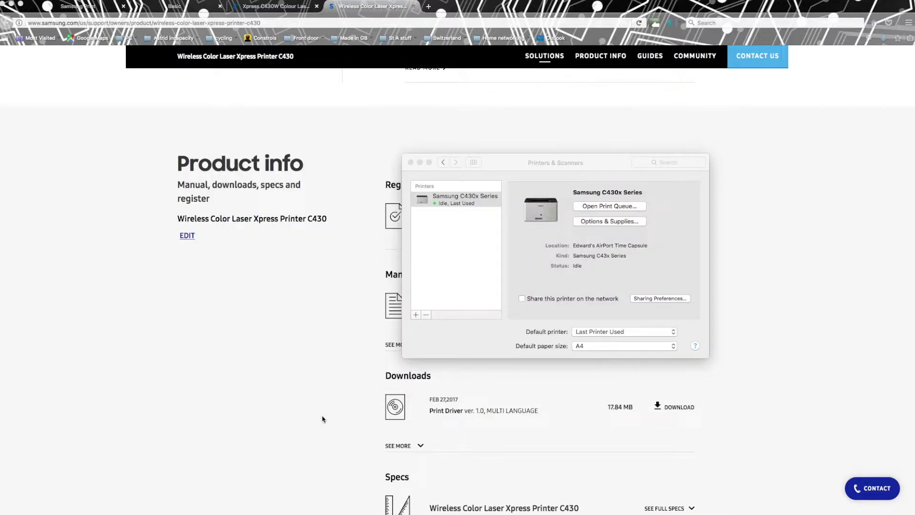
left_click(523, 299)
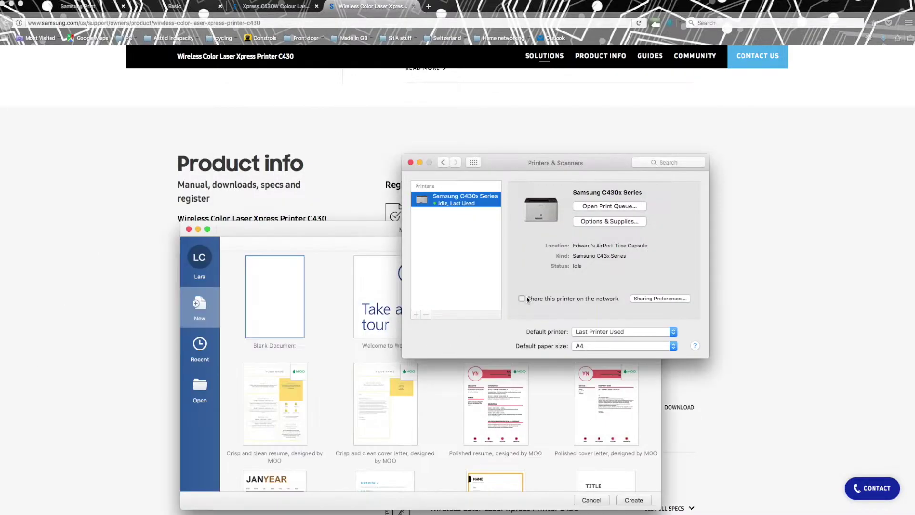
Step: Dismiss the Sharing Preferences error and select the Welcome to Word template in Word
left_click(655, 299)
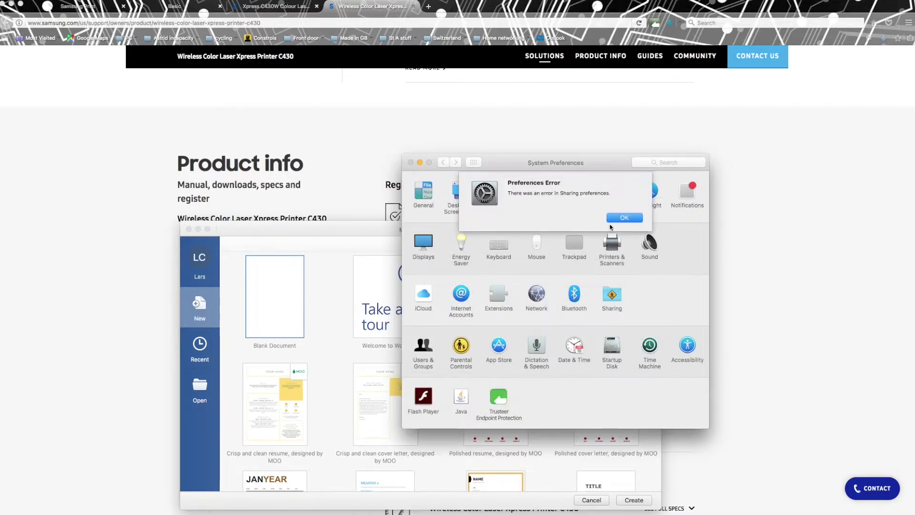
left_click(626, 209)
left_click(323, 173)
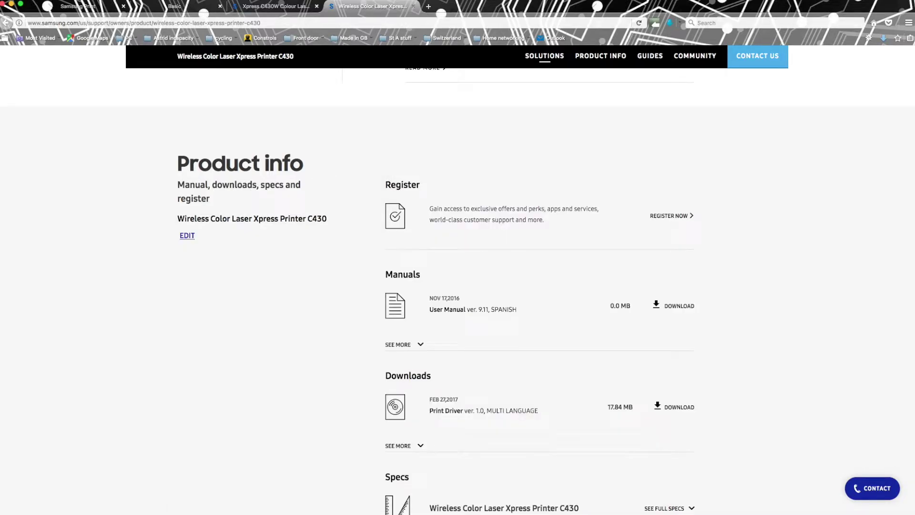
left_click(382, 317)
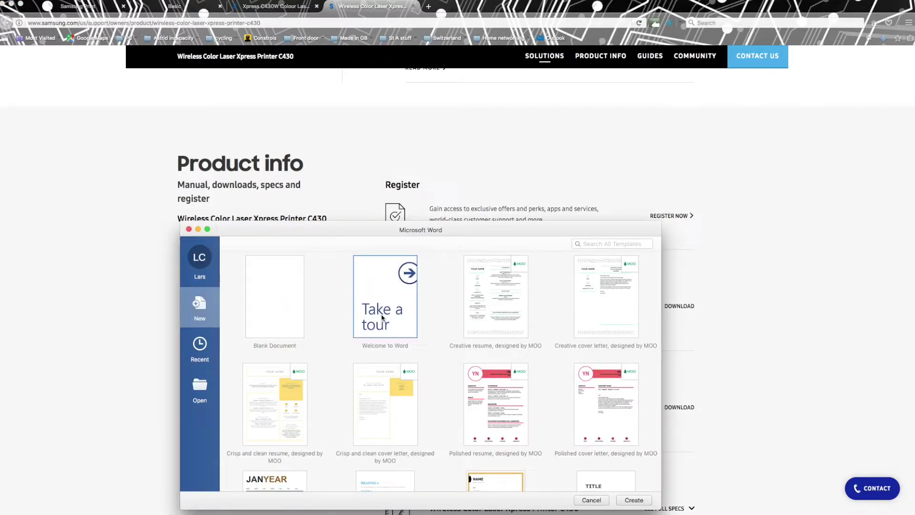
Step: Create the Welcome to Word document and bring up its print settings with Samsung C430x Series
double_click(382, 317)
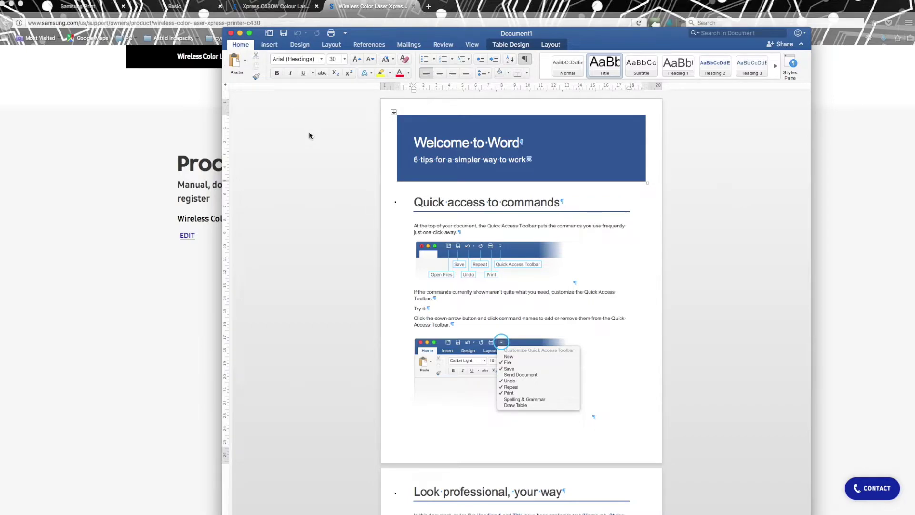
key("super+p")
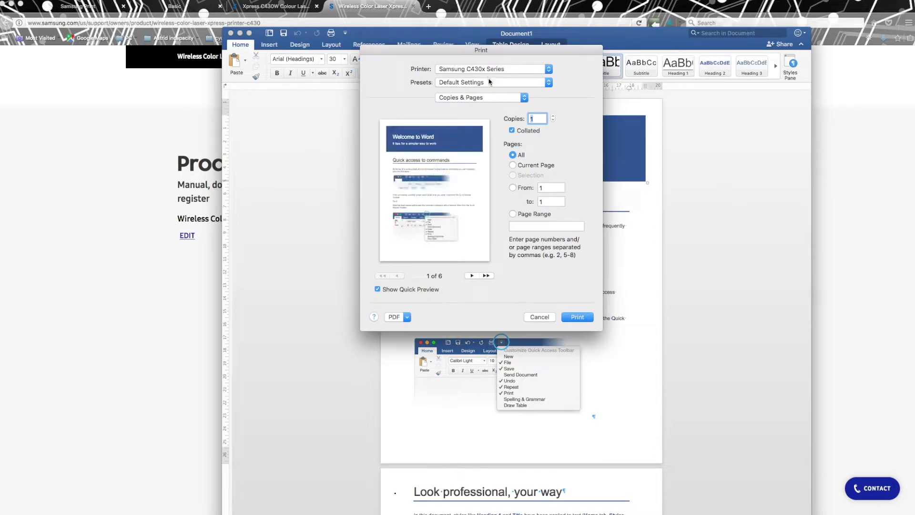
left_click(476, 83)
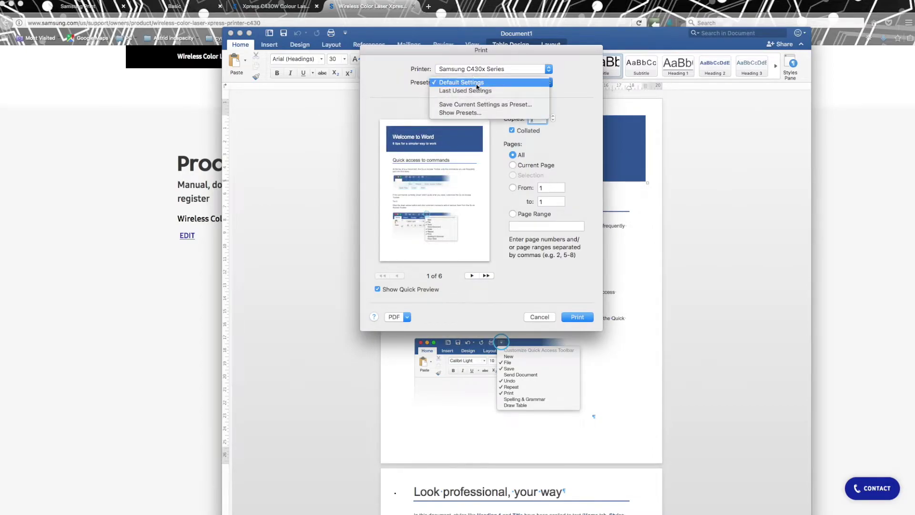
left_click(477, 84)
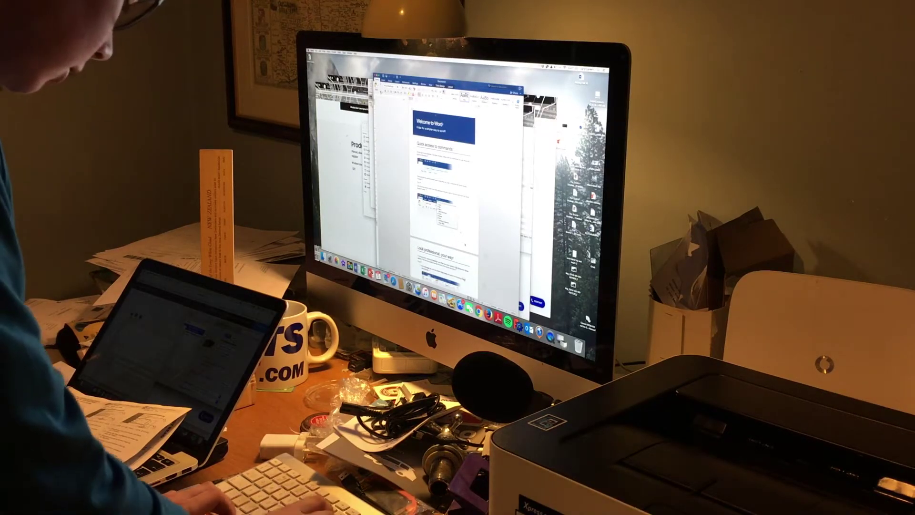
Step: Print the Welcome to Word document on the Samsung C430x Series printer with Cmd+P
key("super+p")
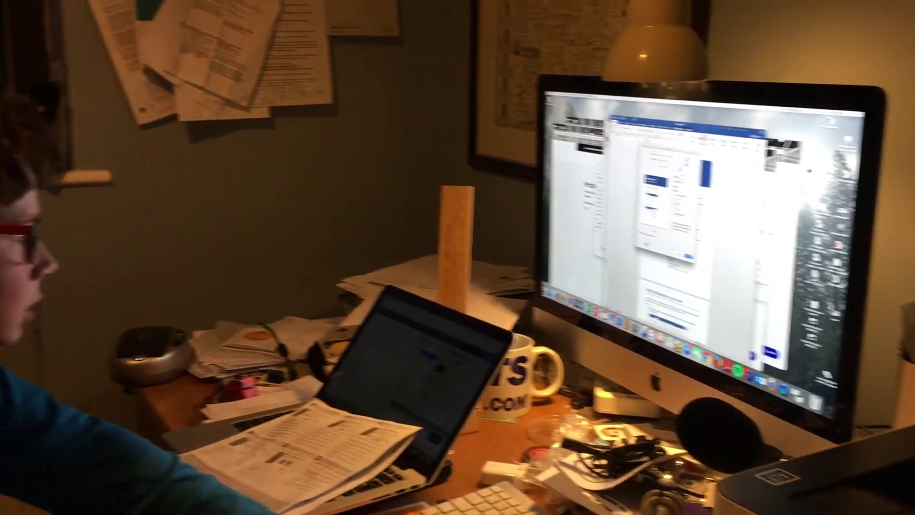